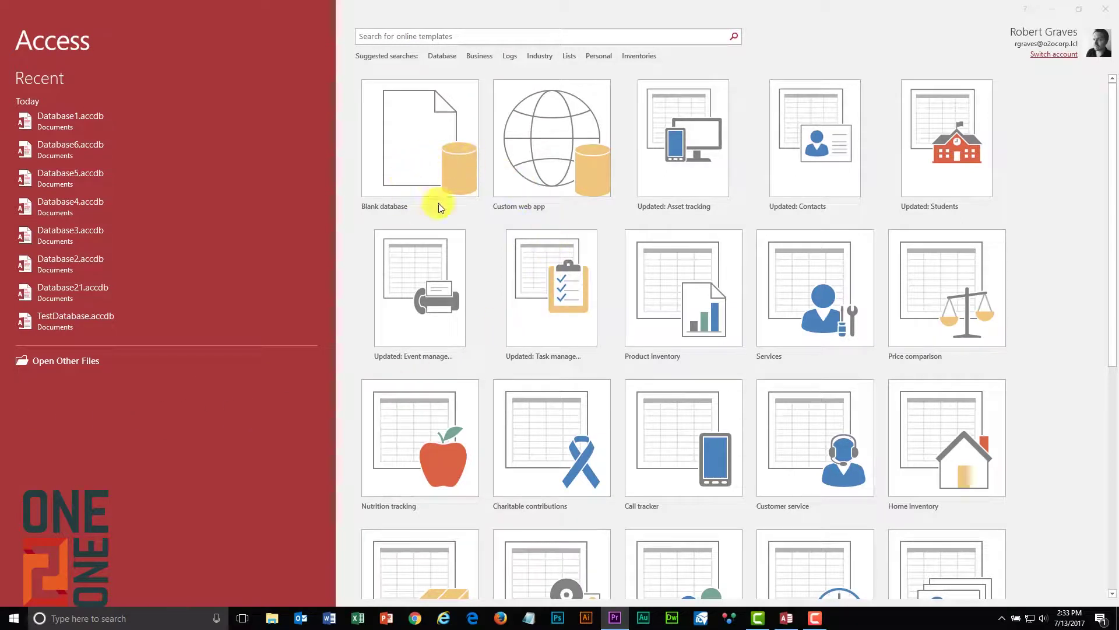
Create a blank desktop database with the file name Database1.accdb in the Documents folder.
left_click(414, 163)
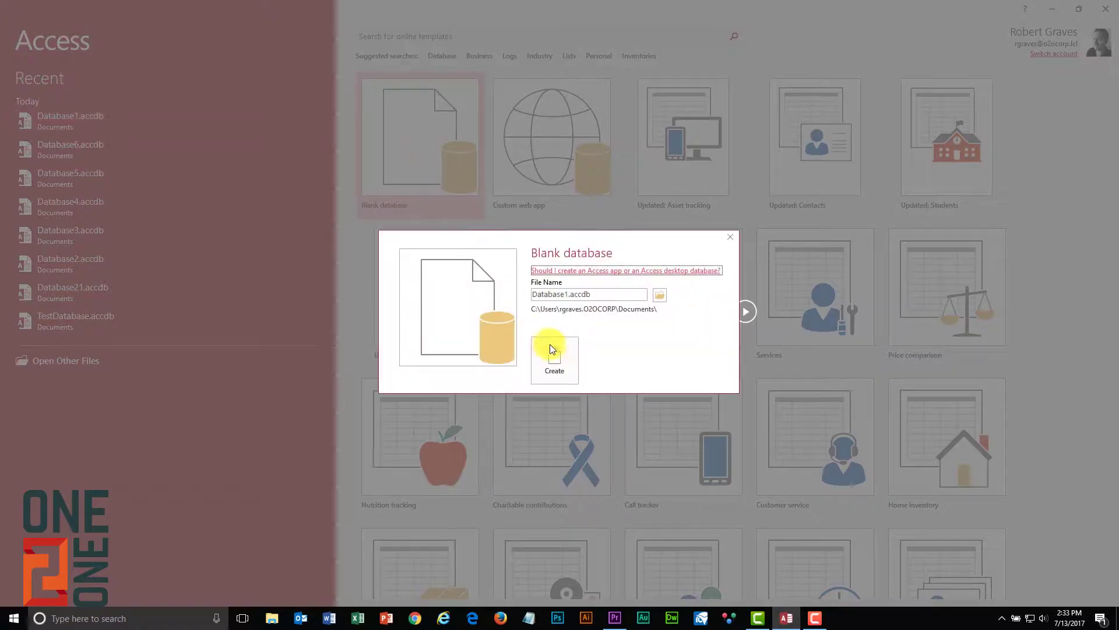
left_click(550, 347)
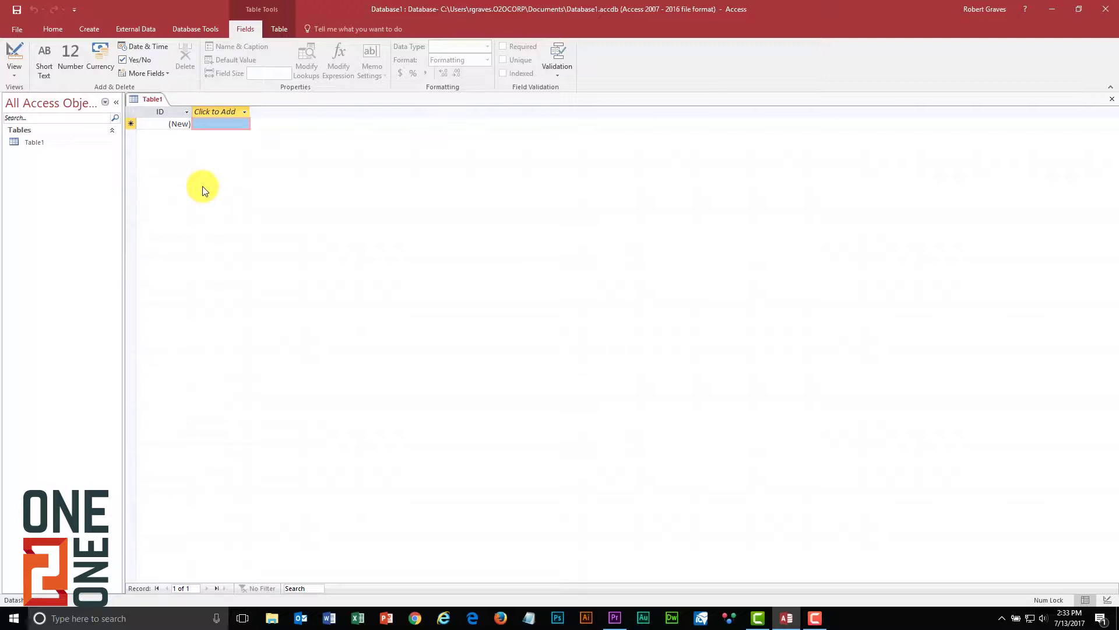
Enter "data" in the first new field of Table1 and close the table without saving its design.
left_click(222, 125)
type("data")
key("Tab")
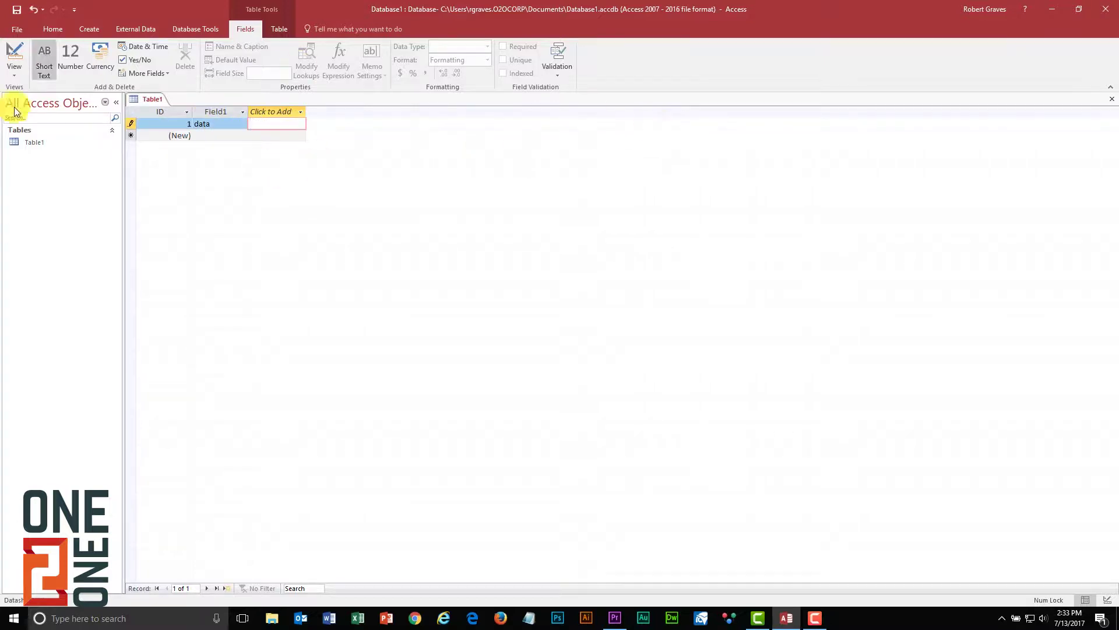
left_click(1111, 99)
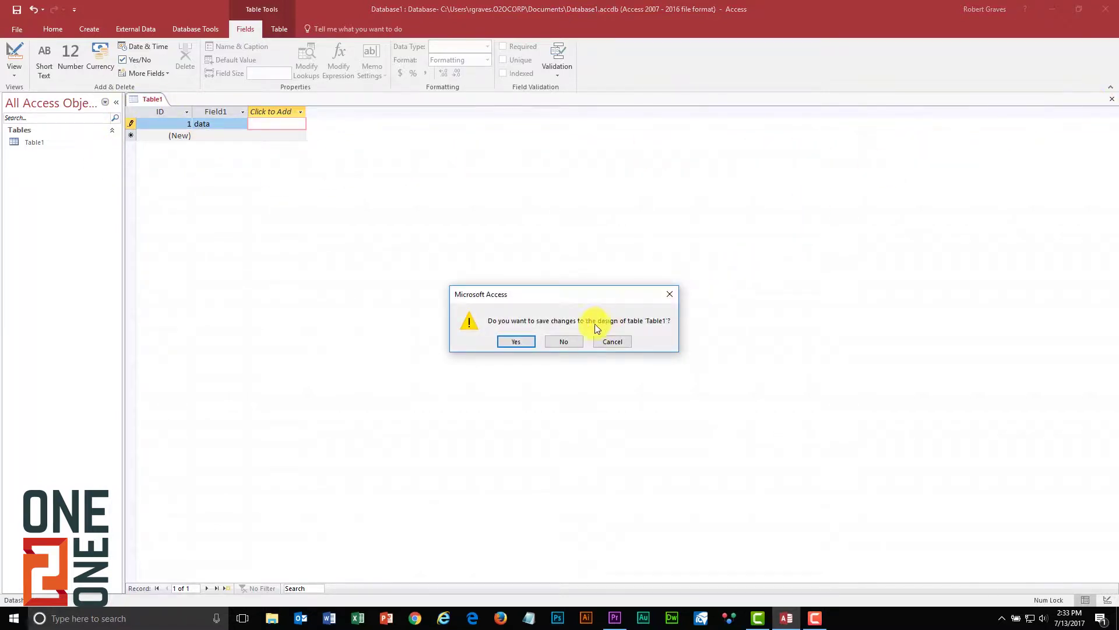
left_click(554, 341)
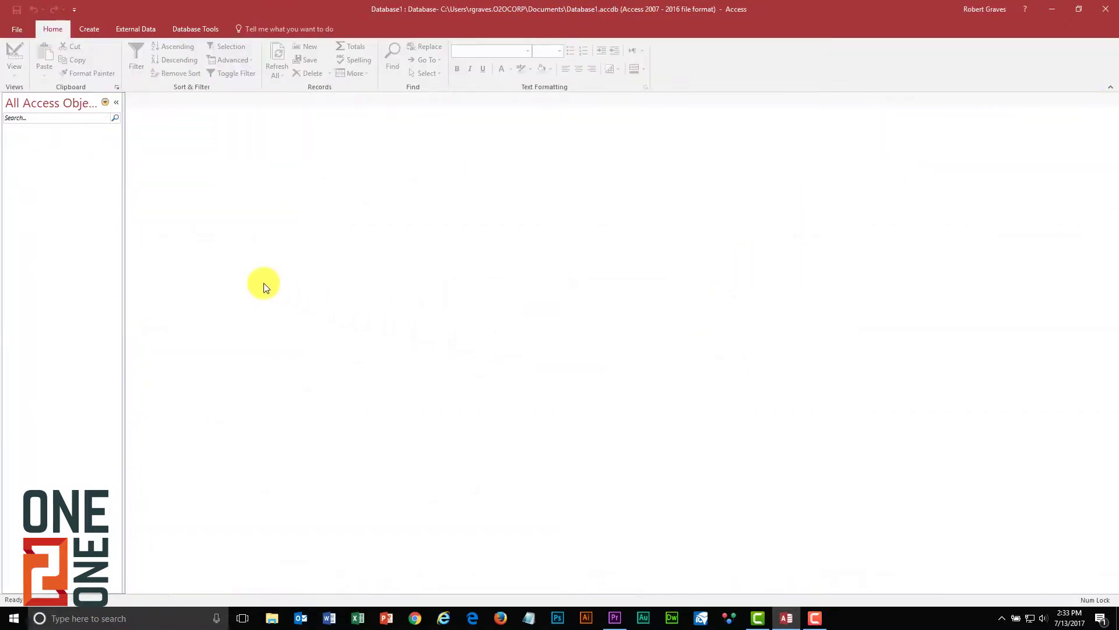
Start an Excel import of _CustomerData.xlsx from Documents into a new table in the current database.
left_click(127, 29)
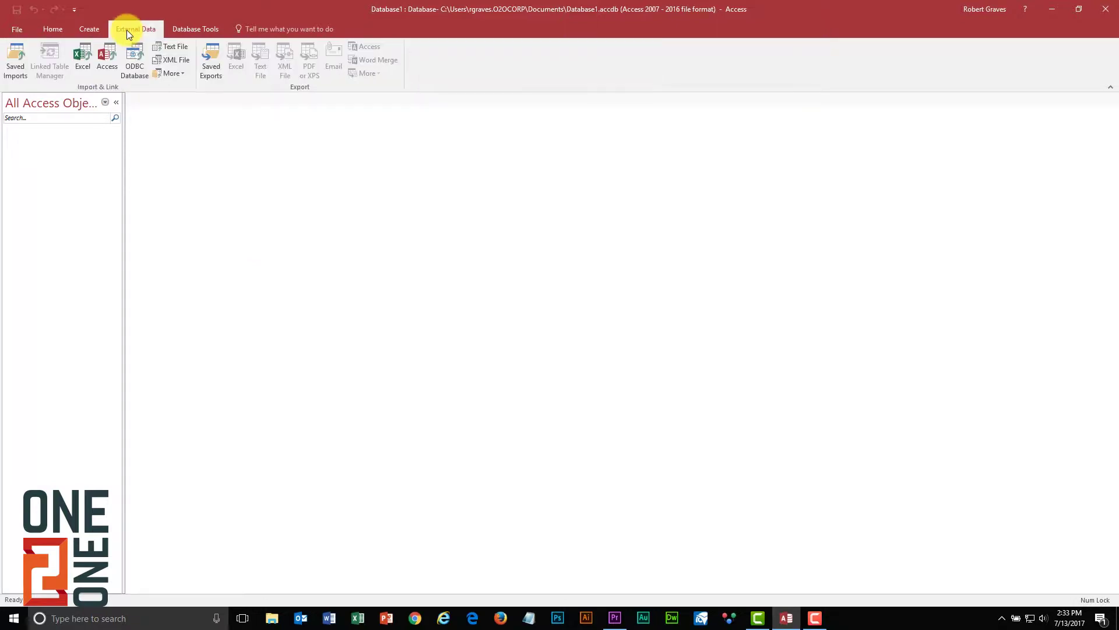
left_click(89, 73)
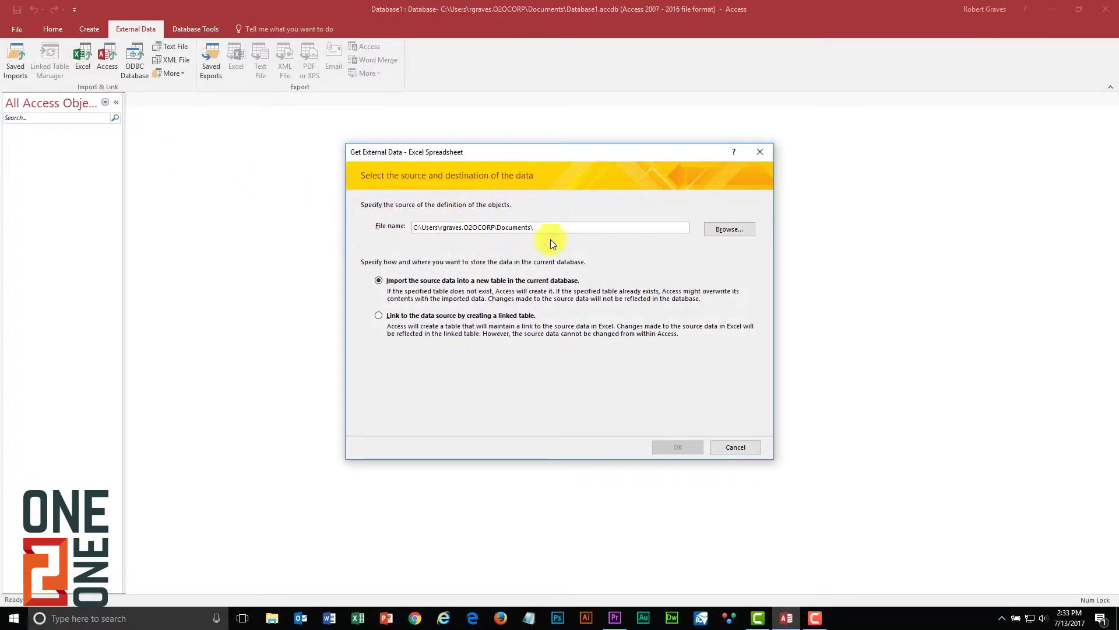
left_click(718, 231)
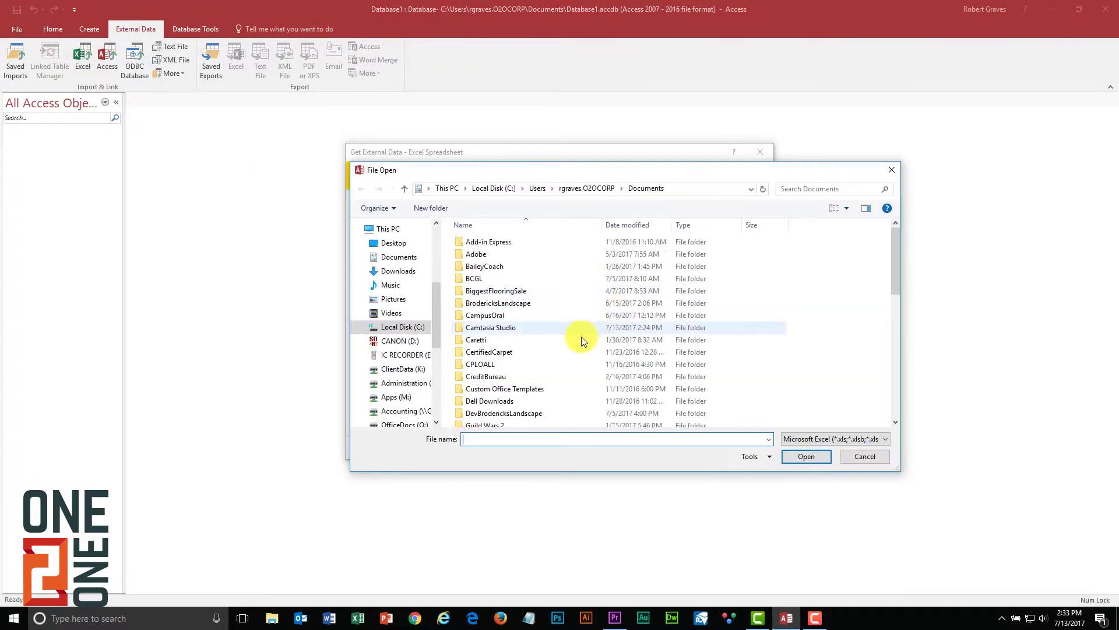
left_click(495, 383)
left_click(798, 455)
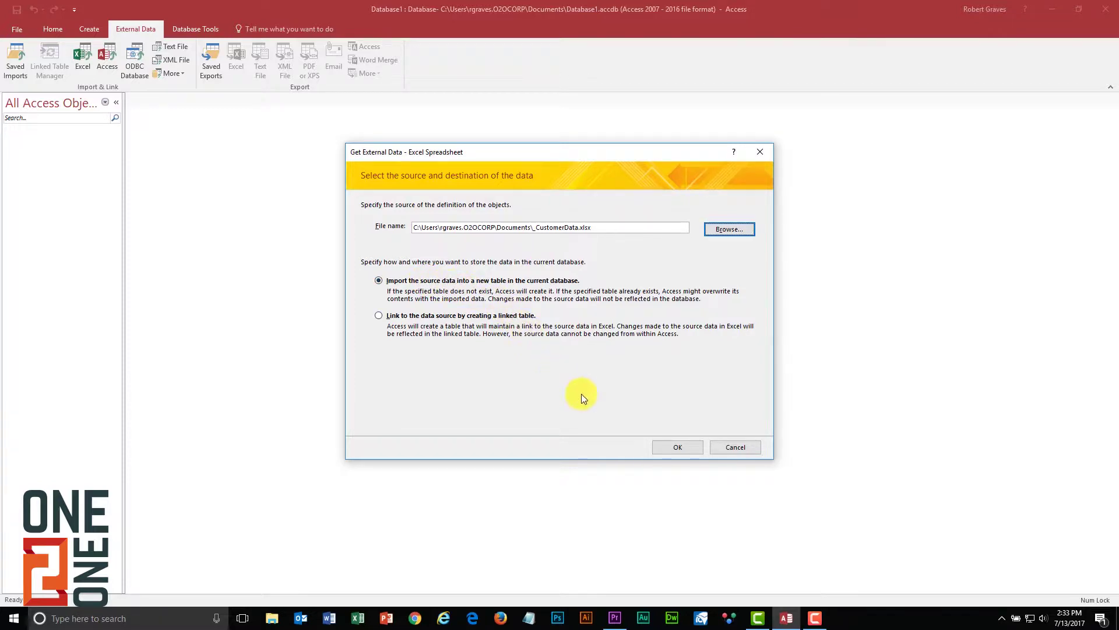
left_click(668, 447)
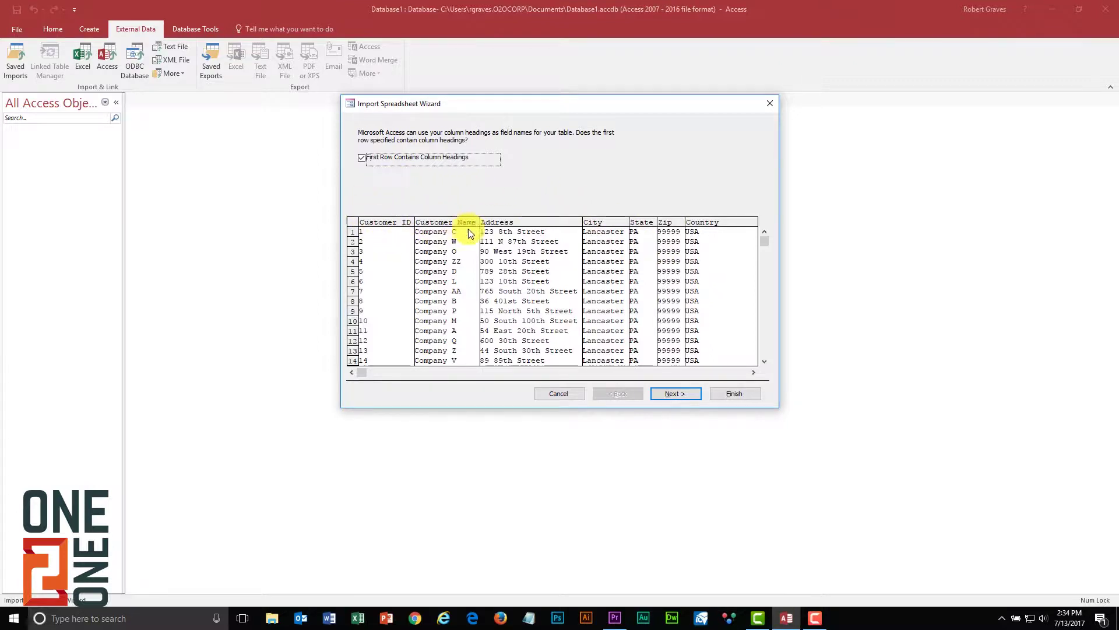
Accept the first row as column headings and set the Customer ID field's indexing option for the import.
left_click(662, 394)
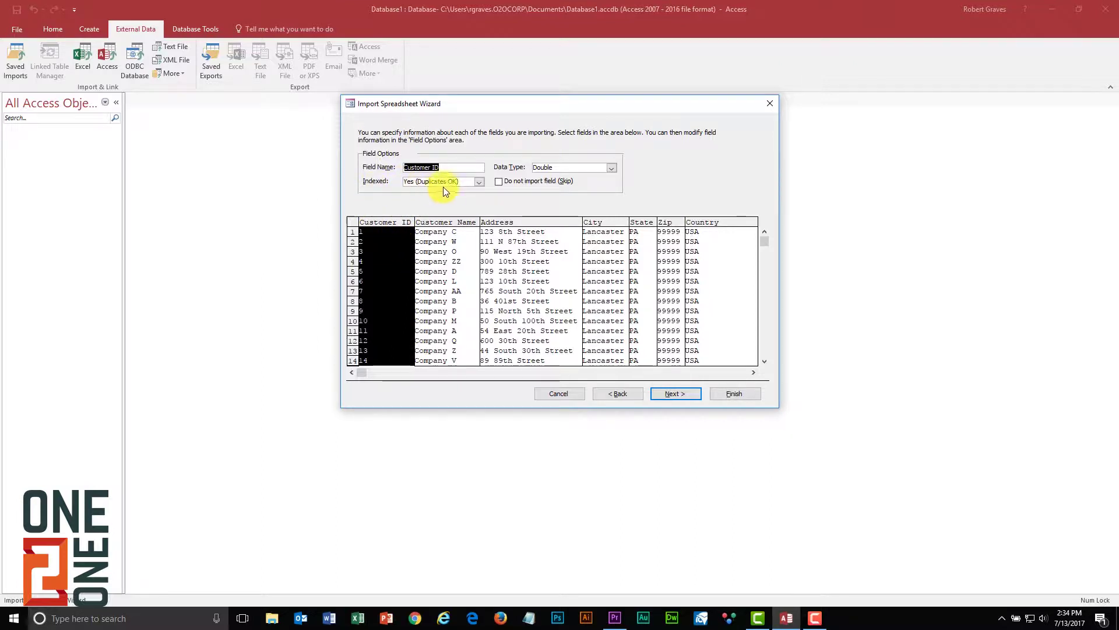
left_click(478, 182)
left_click(461, 207)
left_click(663, 393)
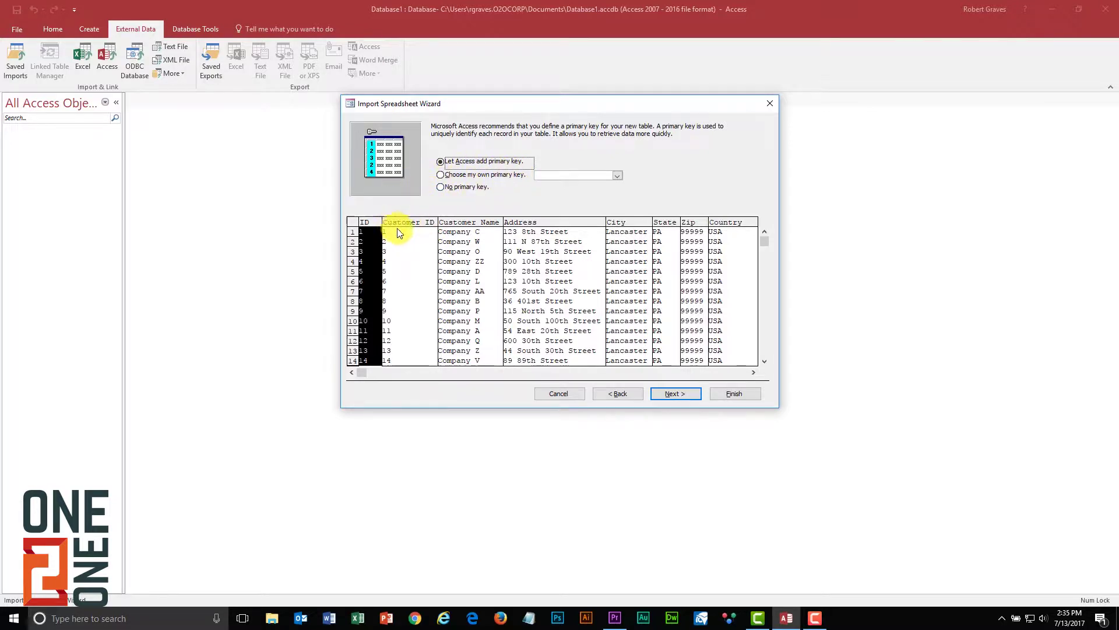
Choose Customer ID as the primary key and finish the import to a table named CustomerData without saving the import steps.
left_click(441, 175)
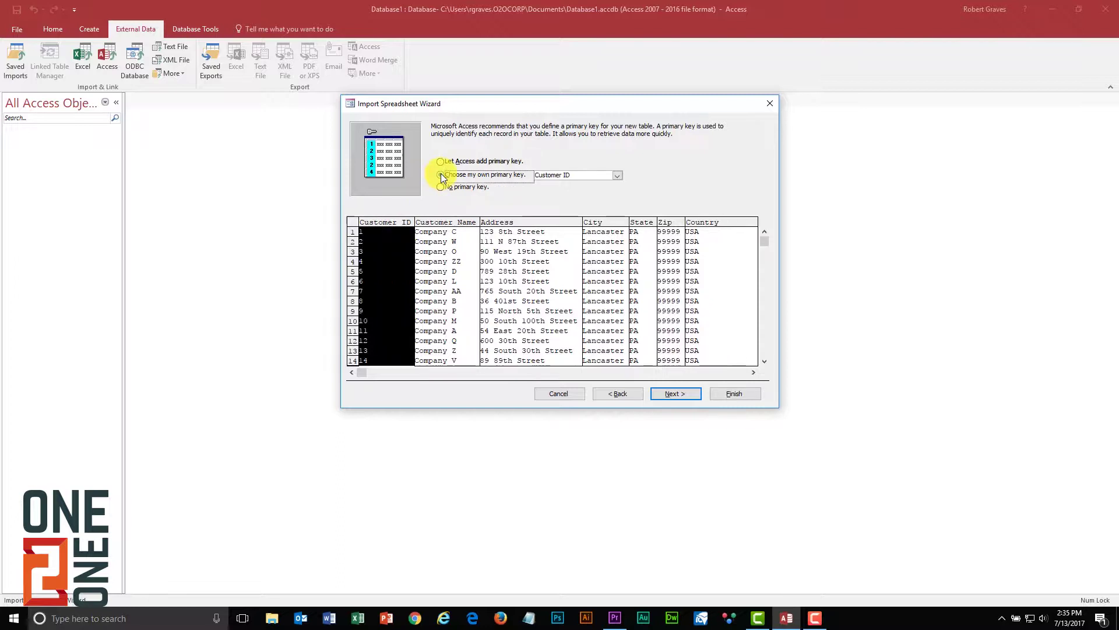
left_click(659, 392)
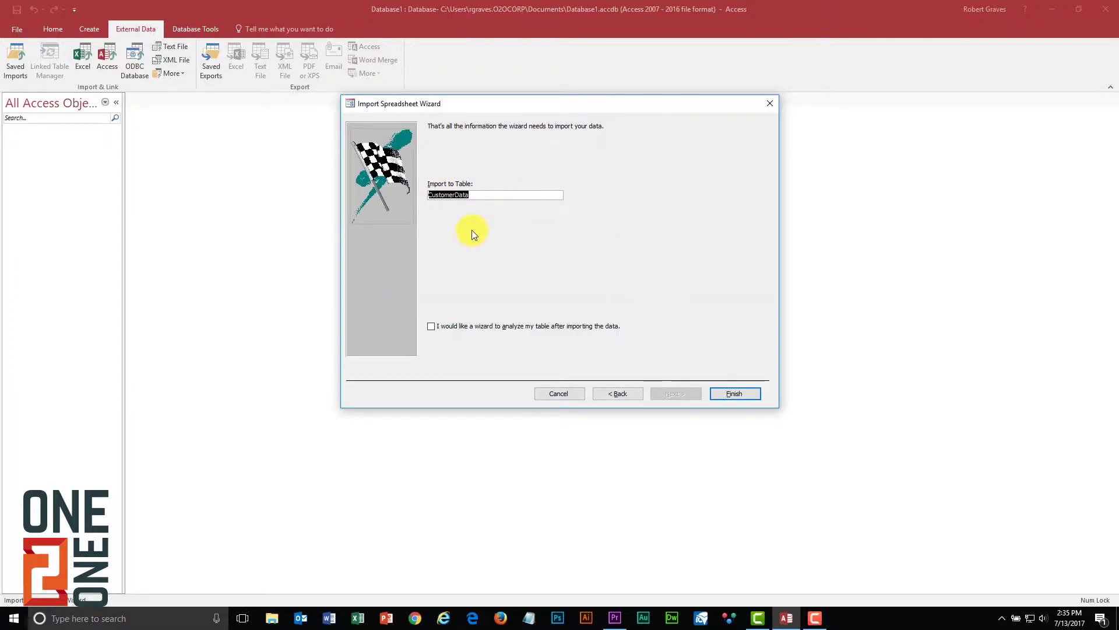
left_click(722, 394)
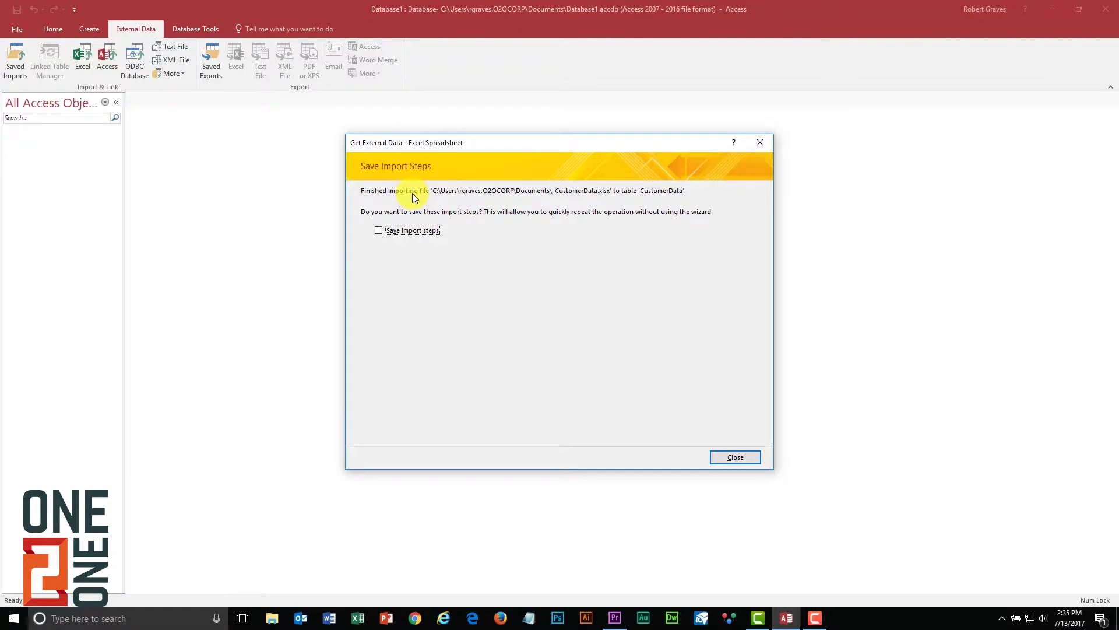
left_click(724, 459)
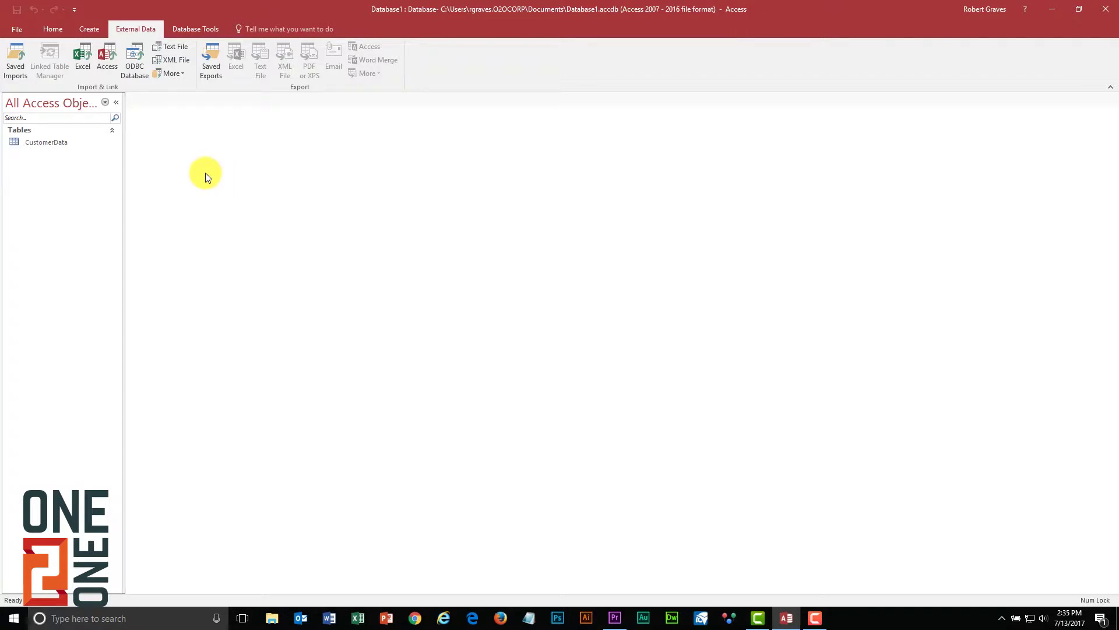
Open the CustomerData table to review its imported records and close it.
double_click(44, 142)
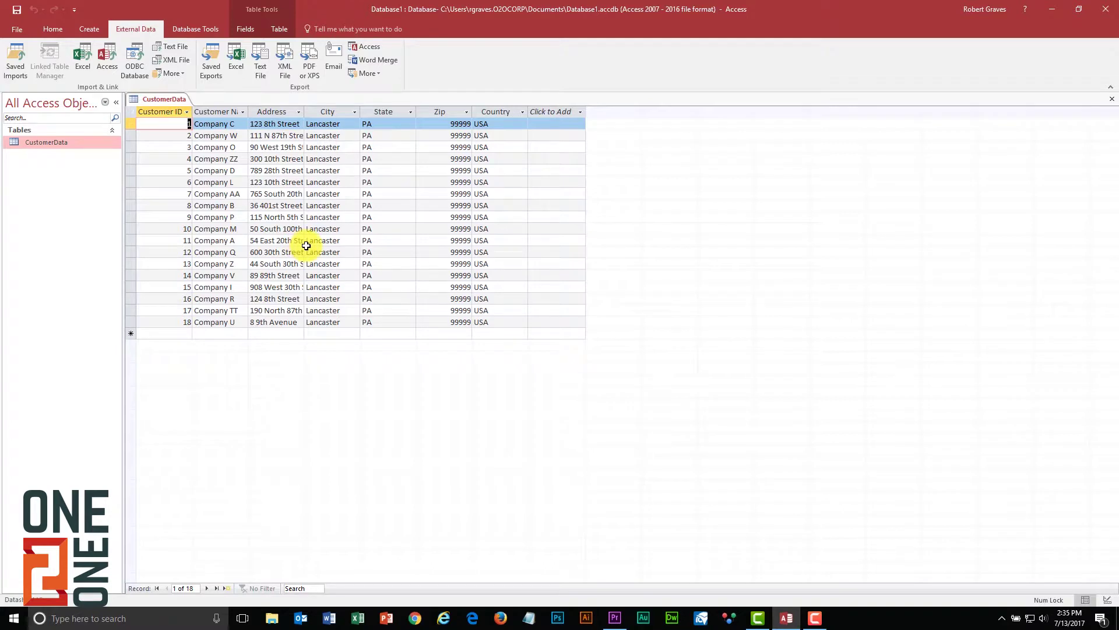
left_click(1111, 99)
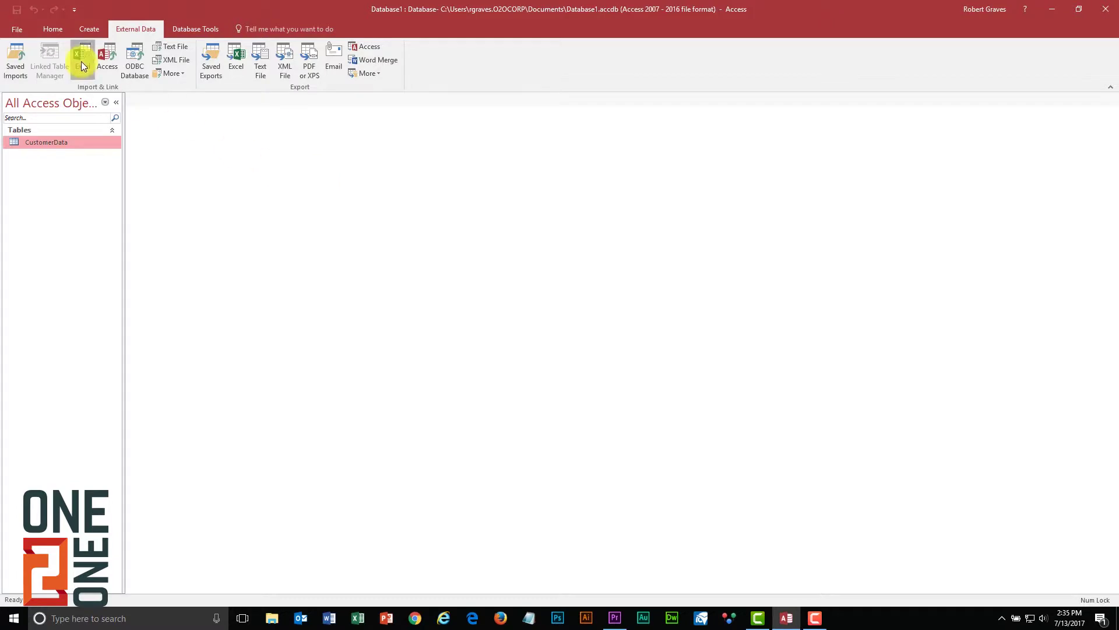
Start an Excel import of _OrderData.xlsx from Documents into a new table in the current database.
left_click(82, 61)
left_click(729, 230)
scroll(525, 320, "down", 3)
left_click(487, 395)
left_click(807, 489)
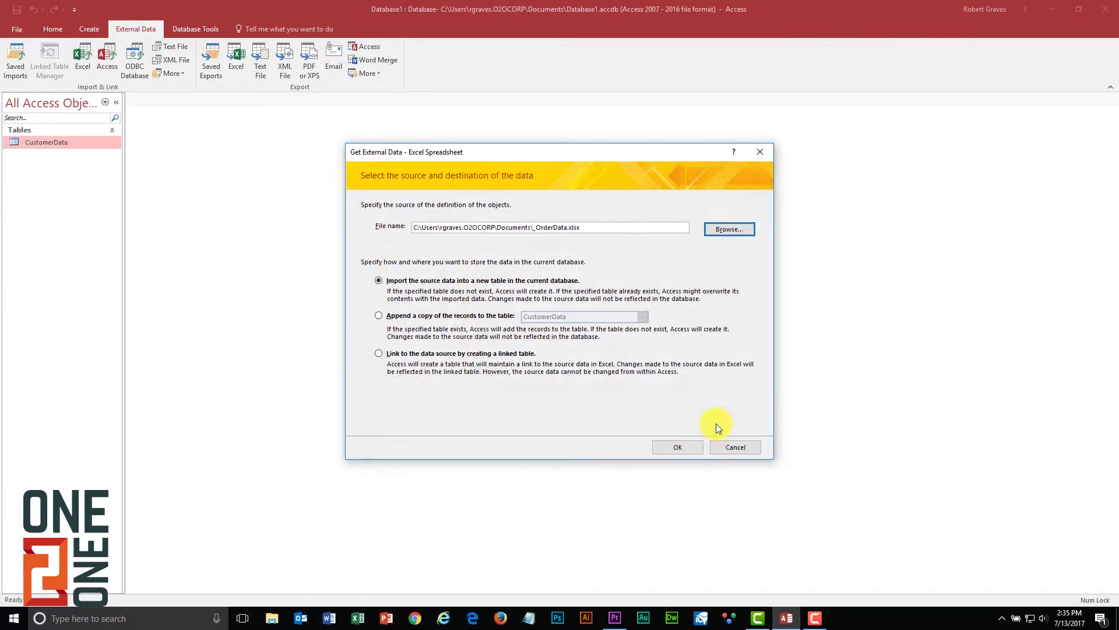
left_click(678, 447)
Accept the column headings and set the Order ID field's indexing option for the order data import.
left_click(670, 393)
left_click(479, 181)
left_click(431, 208)
left_click(675, 395)
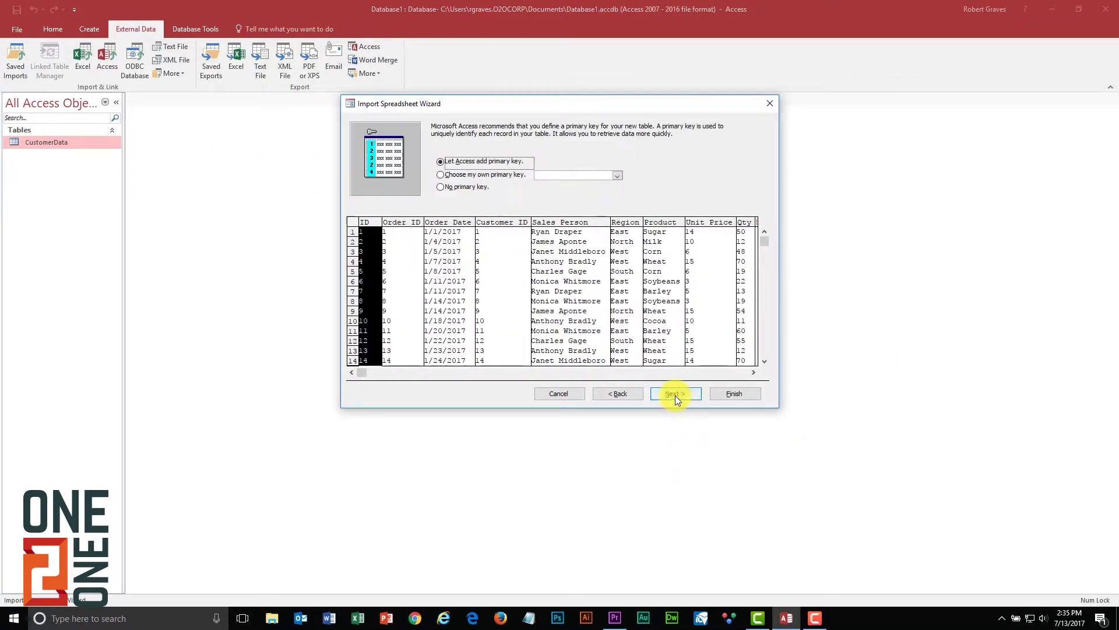
Use Order ID as the primary key and finish the import to a table named OrderData without saving the import steps.
left_click(693, 395)
left_click(723, 394)
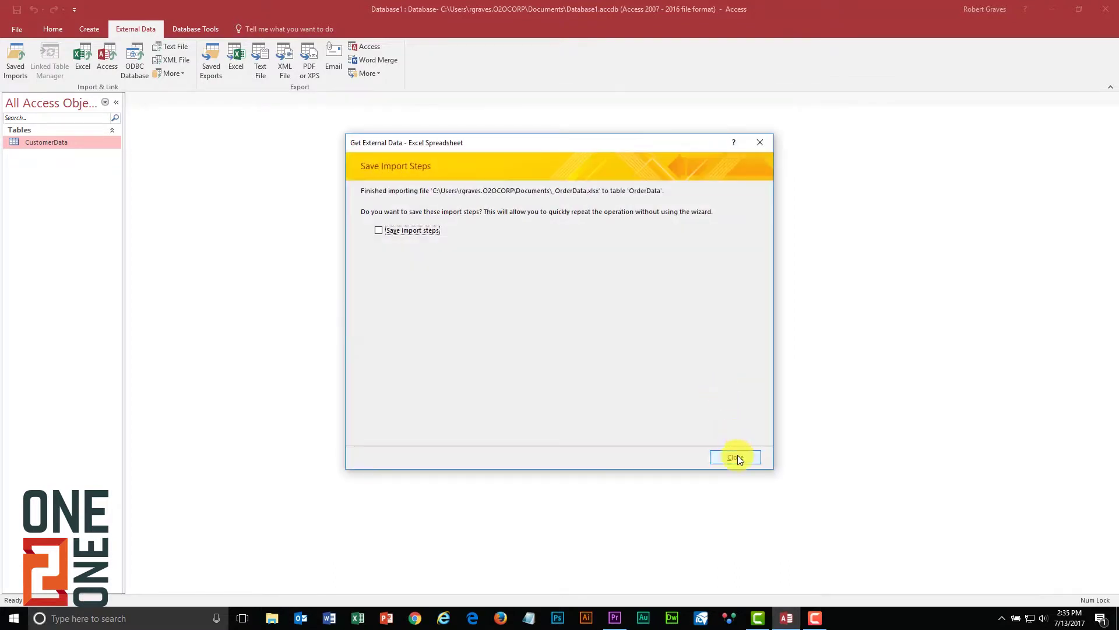
left_click(736, 457)
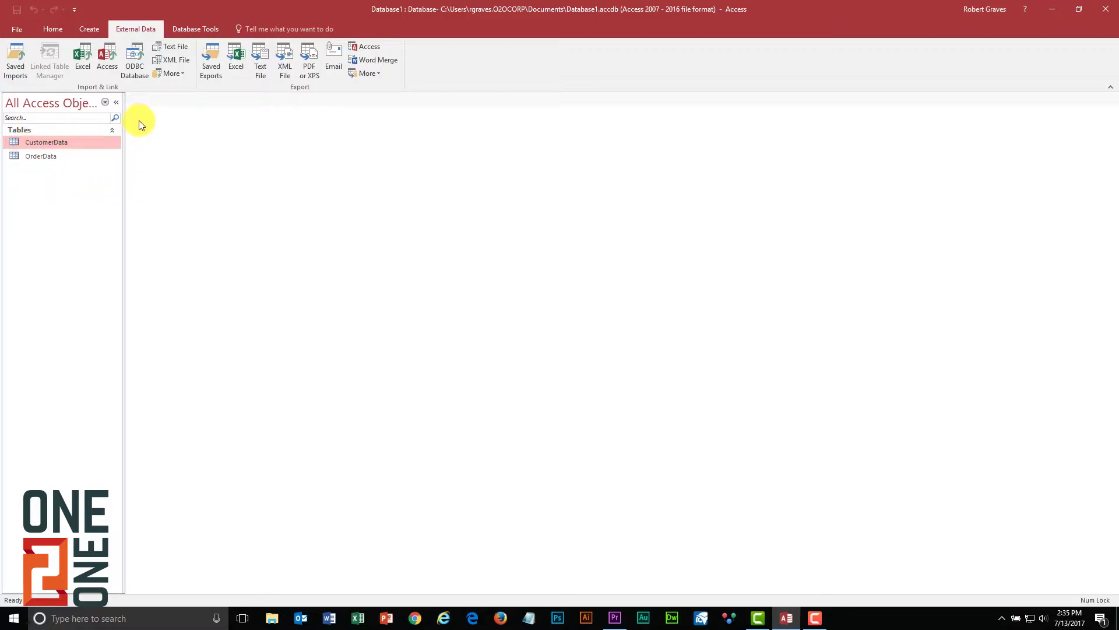
Add the CustomerData and OrderData tables to the Relationships layout and lengthen both boxes to show all their fields.
left_click(170, 46)
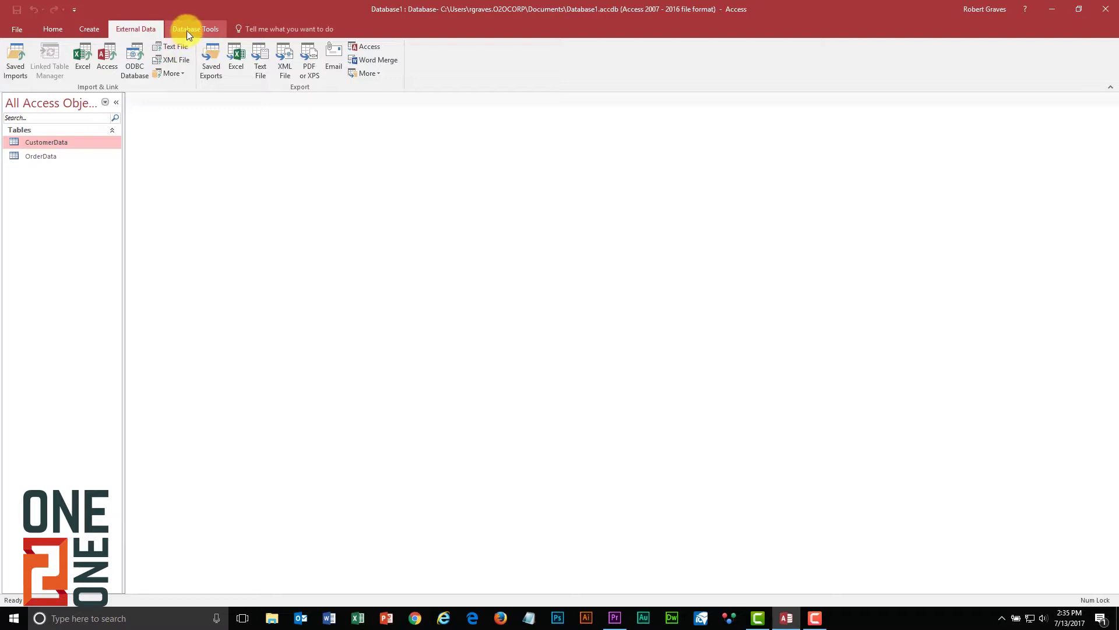
left_click(187, 29)
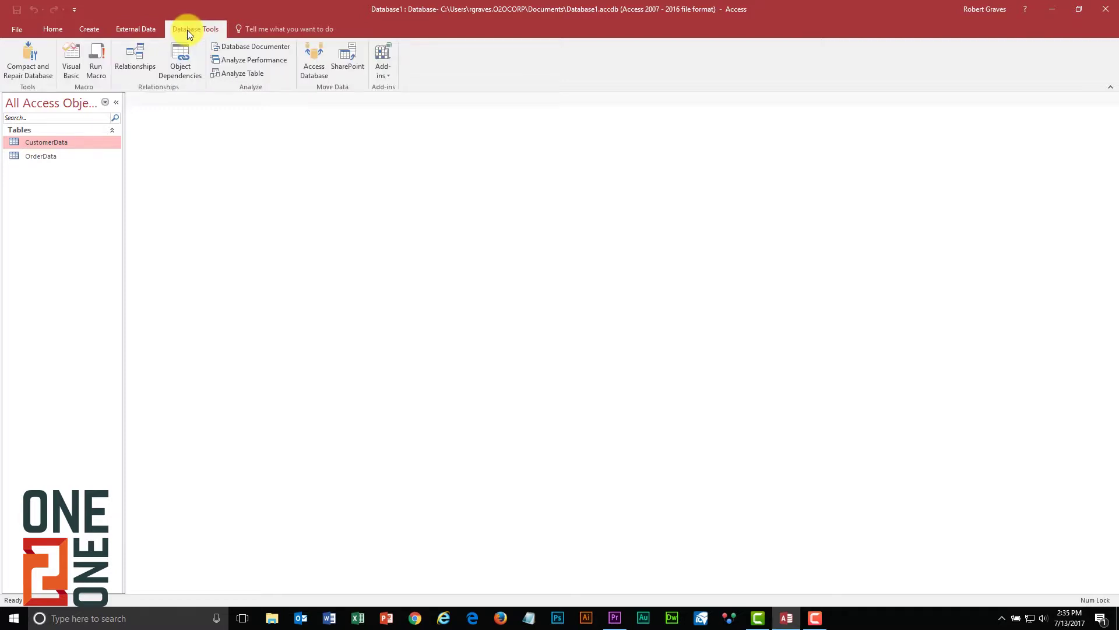
left_click(123, 62)
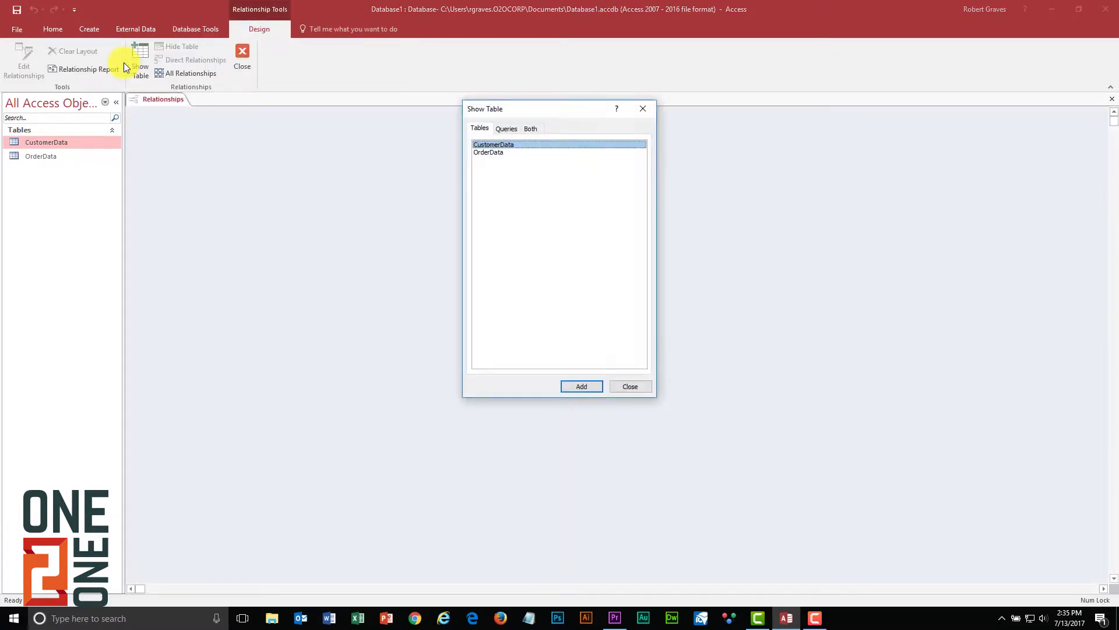
left_click(585, 386)
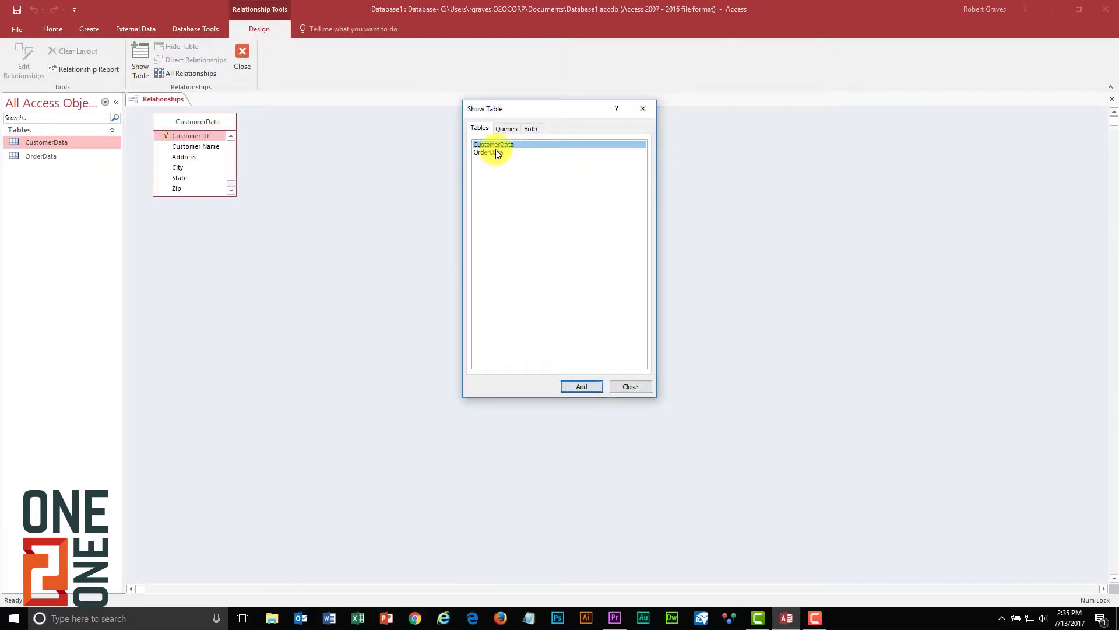
left_click(495, 152)
left_click(588, 387)
left_click(612, 386)
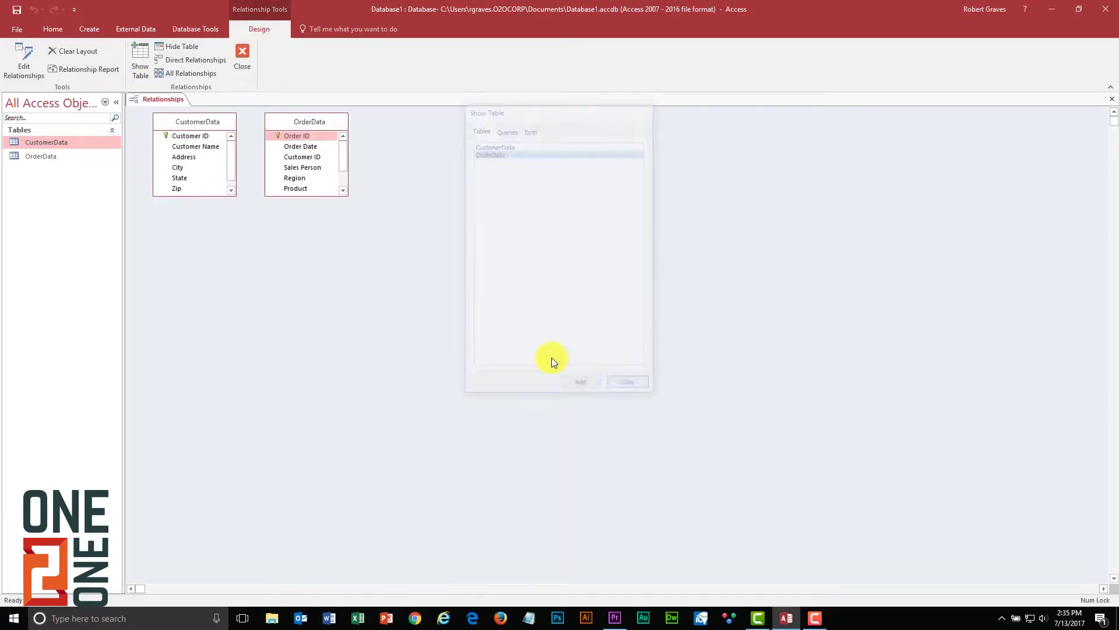
left_click_drag(205, 196, 219, 245)
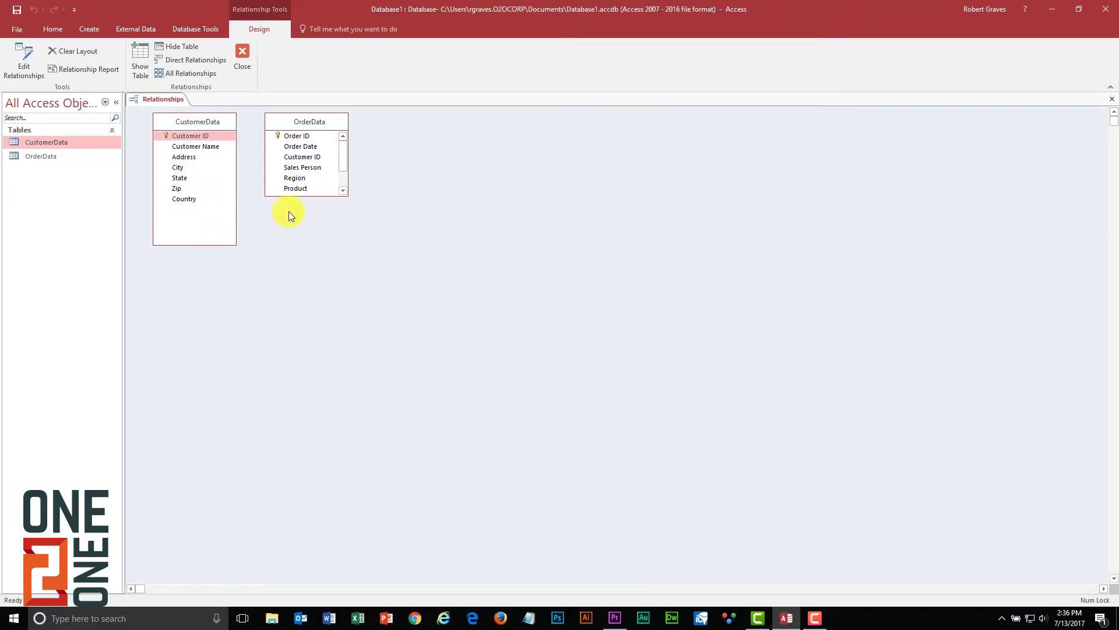
left_click_drag(289, 195, 295, 245)
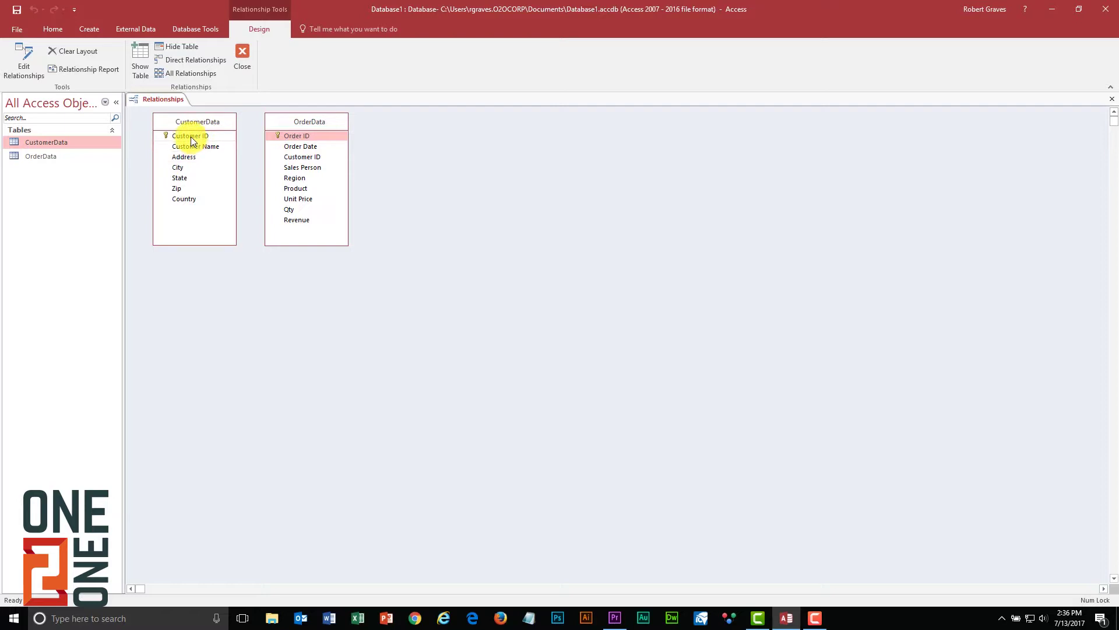
Relate Customer ID in CustomerData to Customer ID in OrderData with referential integrity enforced, and close the Relationships layout with its changes saved.
left_click_drag(191, 141, 289, 160)
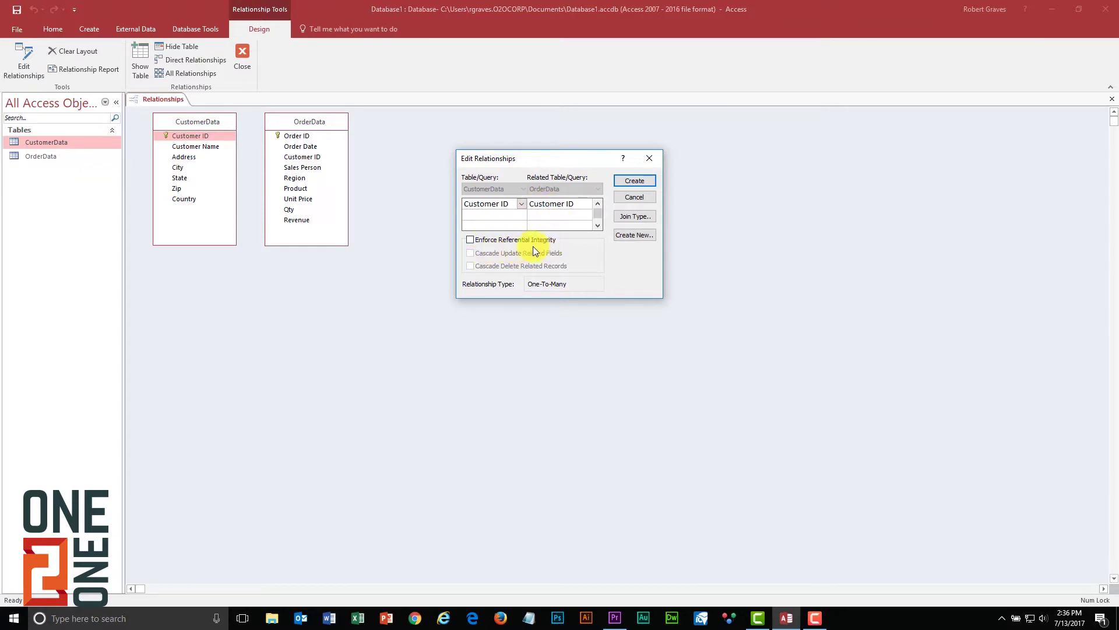
left_click(469, 240)
left_click(470, 239)
left_click(643, 178)
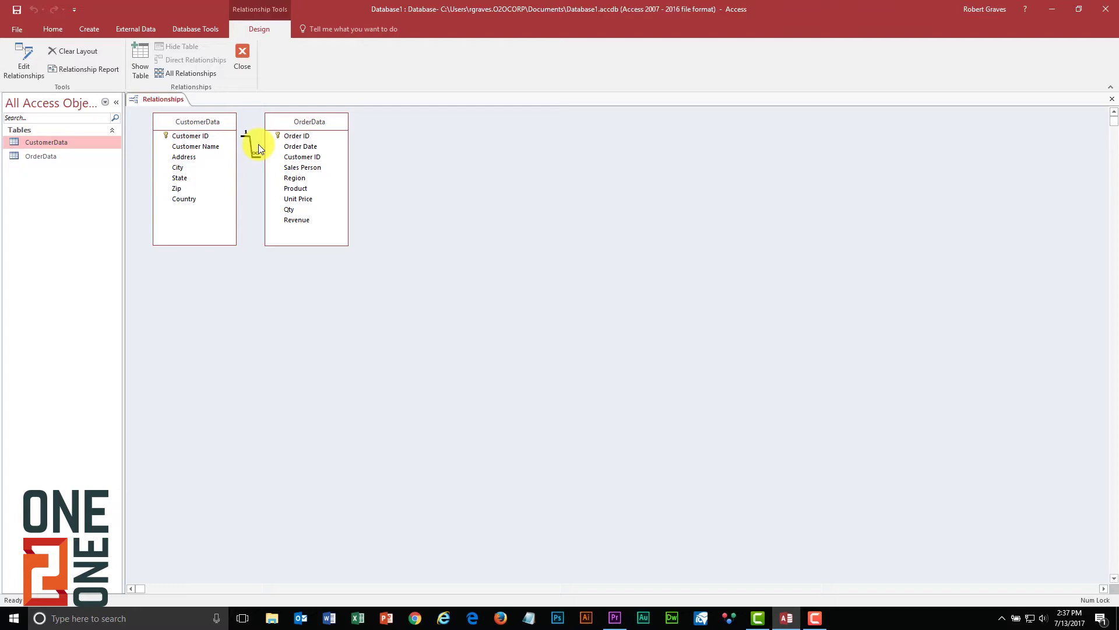
left_click(246, 58)
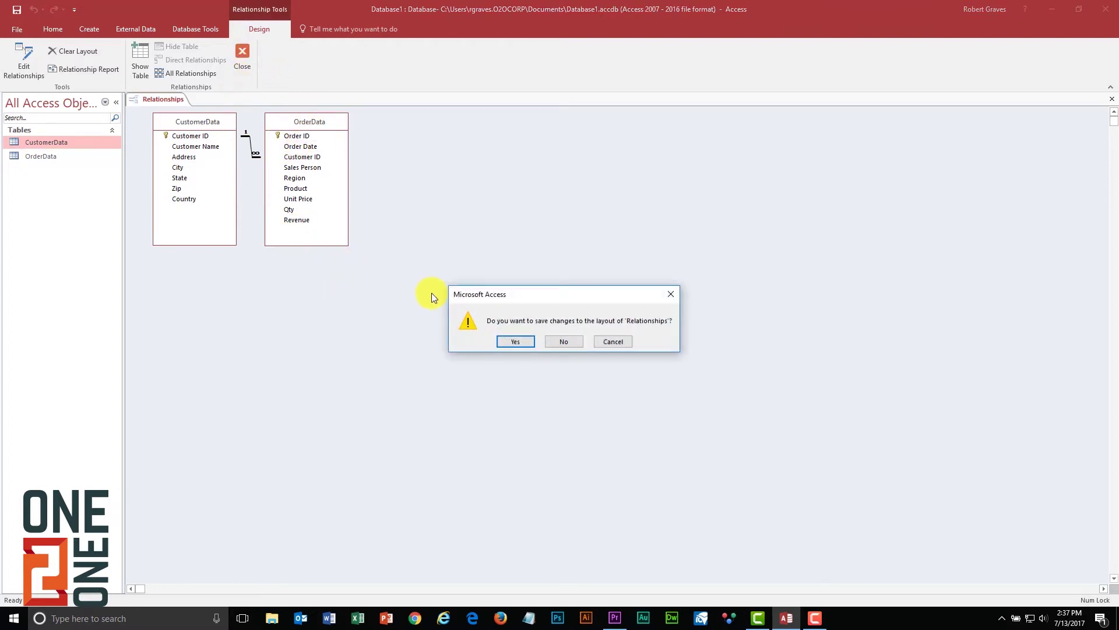
left_click(516, 343)
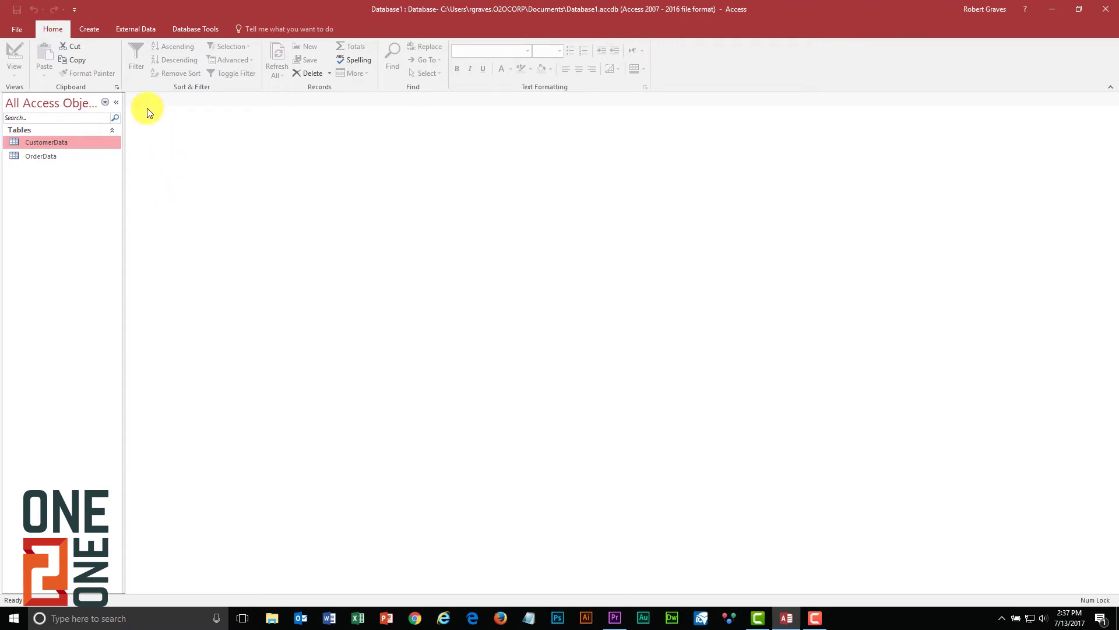
Start saving a copy of the whole database in the default Access Database (*.accdb) format.
left_click(24, 30)
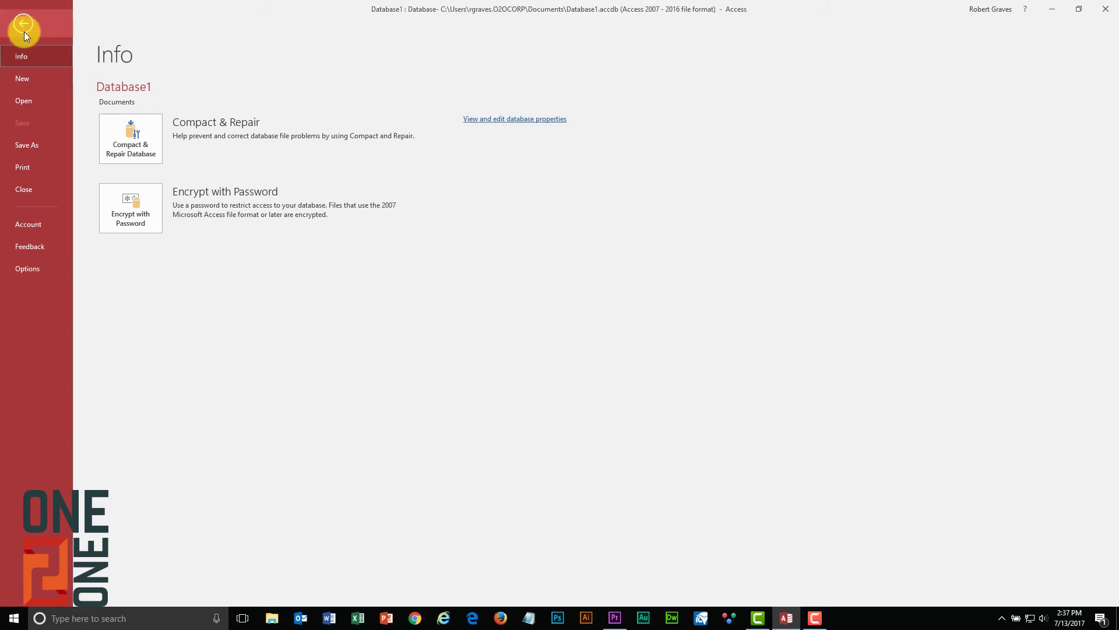
left_click(31, 145)
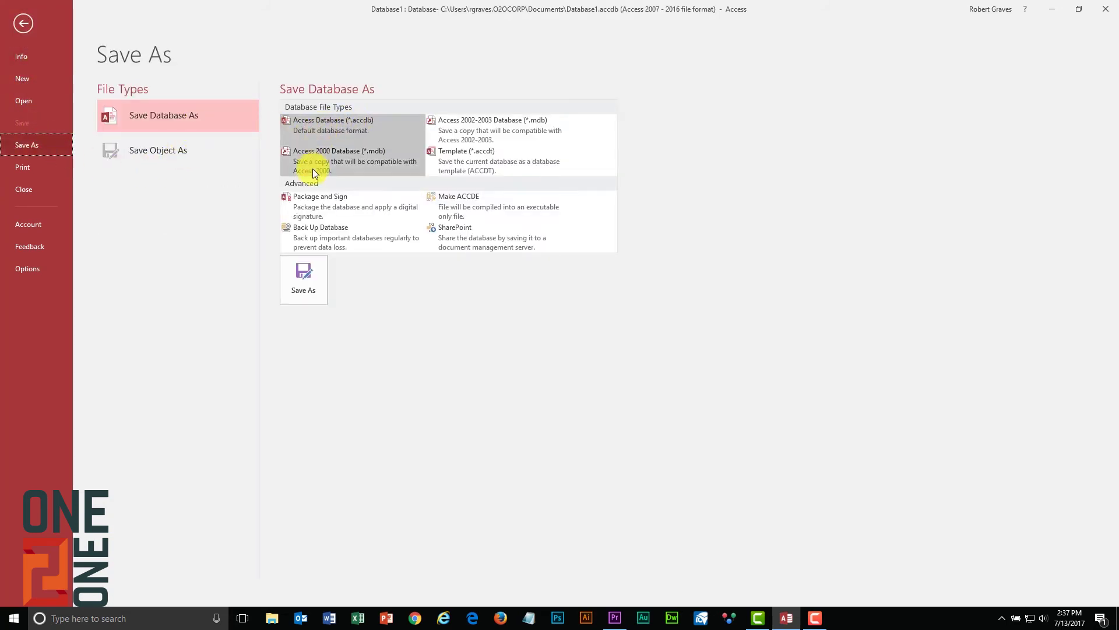
left_click(303, 285)
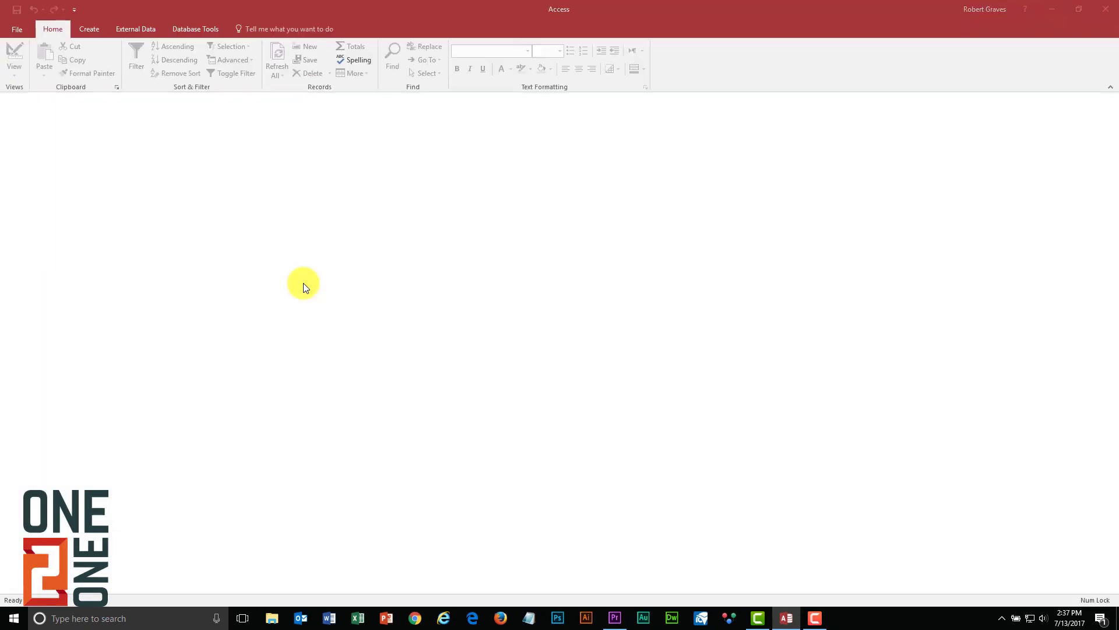